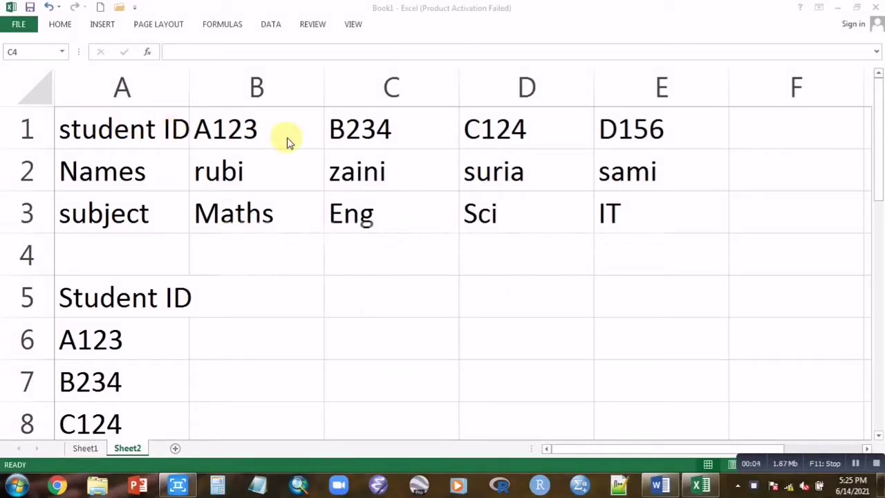
# Step: In B6, write =HLOOKUP(A6,A1:E3,2,FALSE) to fetch the name for student A123
pyautogui.hotkey('ctrl', 'c')
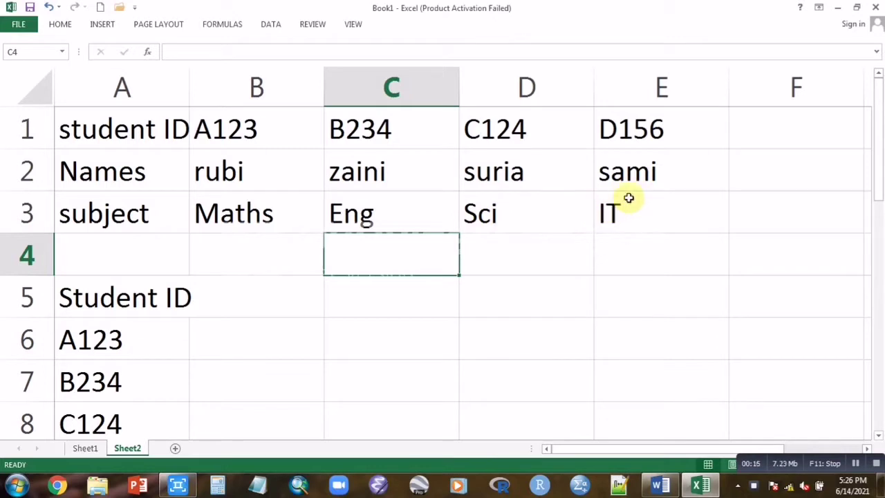
pyautogui.click(442, 279)
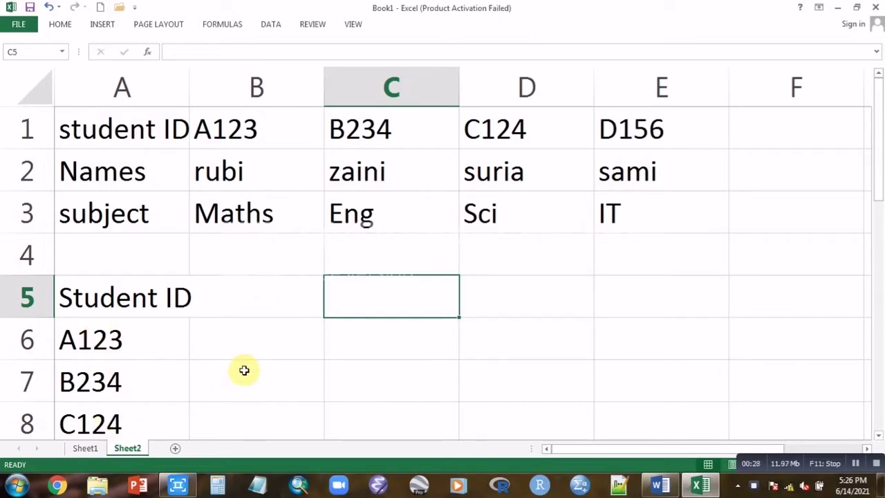
pyautogui.click(241, 345)
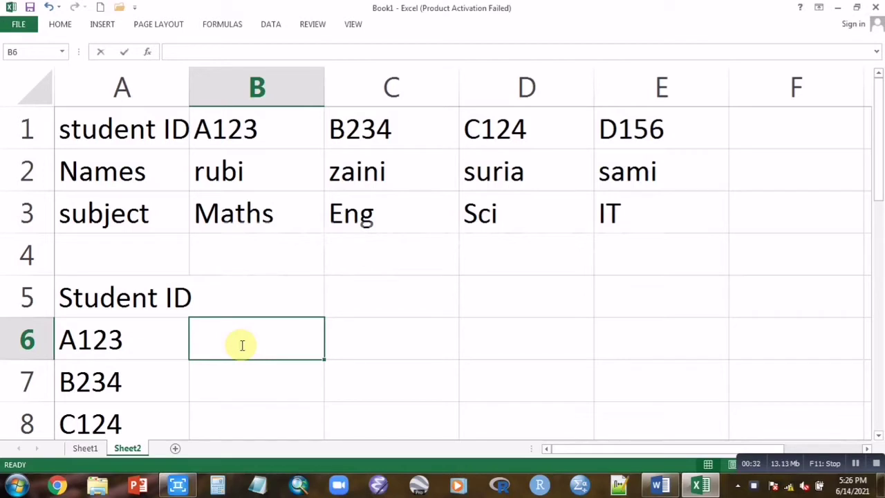
pyautogui.write('=')
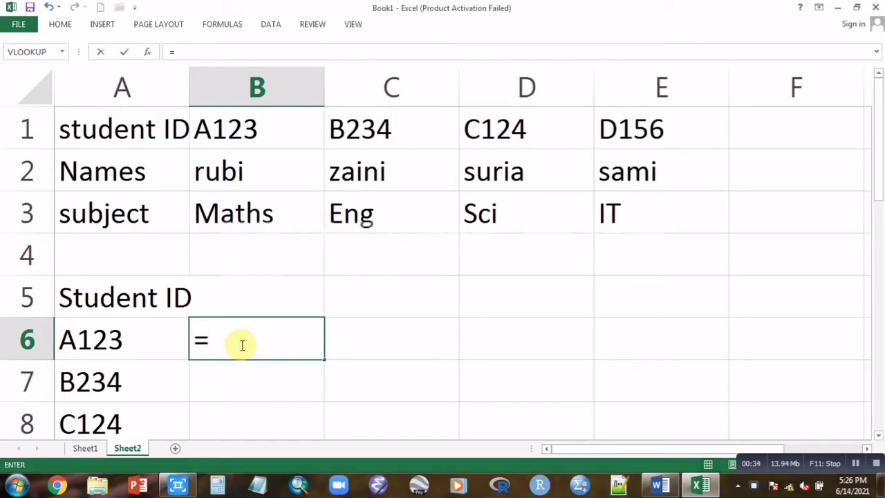
pyautogui.write('hloo')
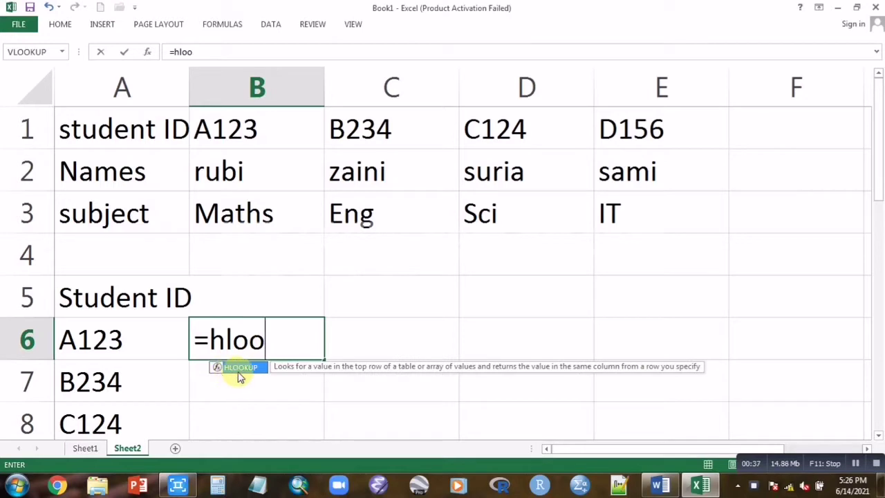
pyautogui.doubleClick(238, 370)
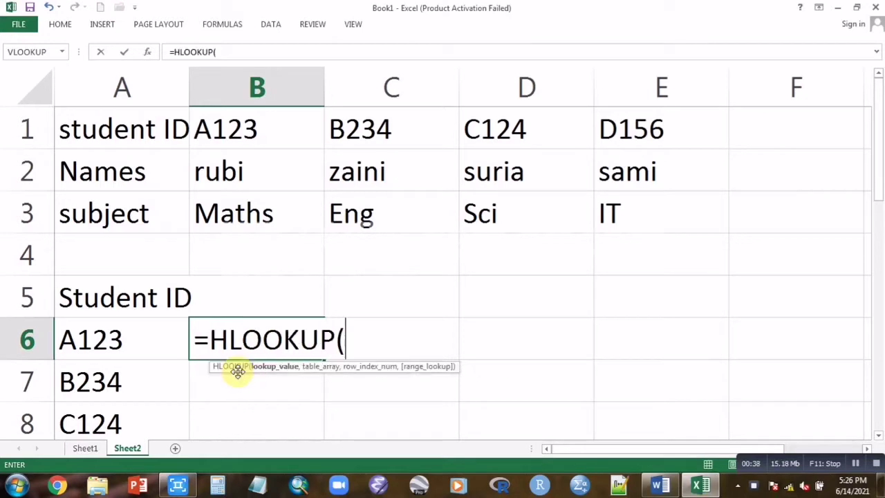
pyautogui.click(144, 337)
pyautogui.write(',')
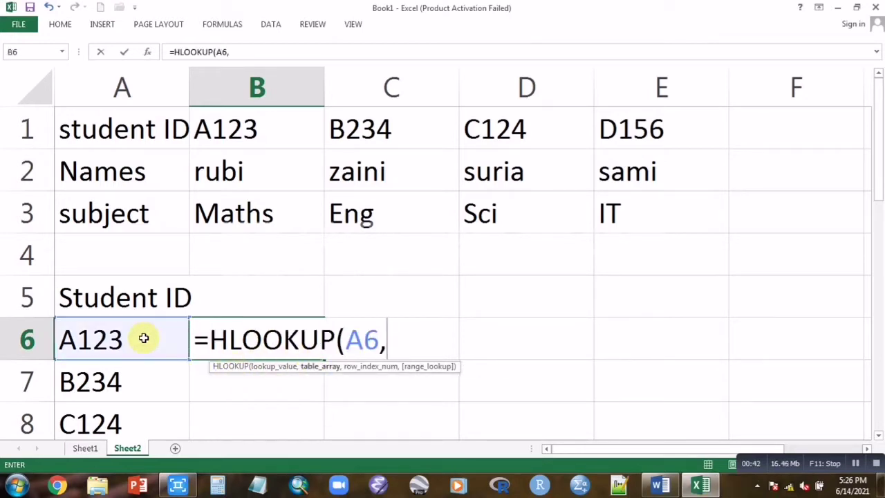
pyautogui.moveTo(77, 116)
pyautogui.mouseDown()
pyautogui.moveTo(331, 196)
pyautogui.moveTo(634, 217)
pyautogui.mouseUp()
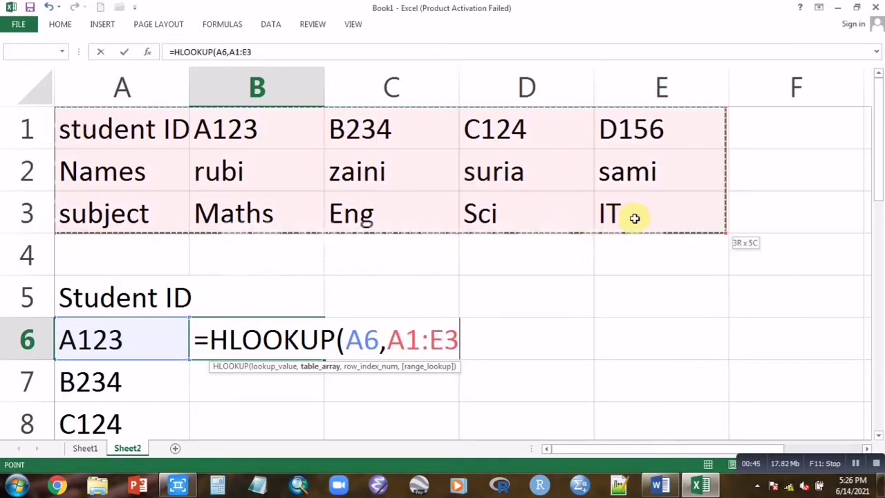
pyautogui.write(',2')
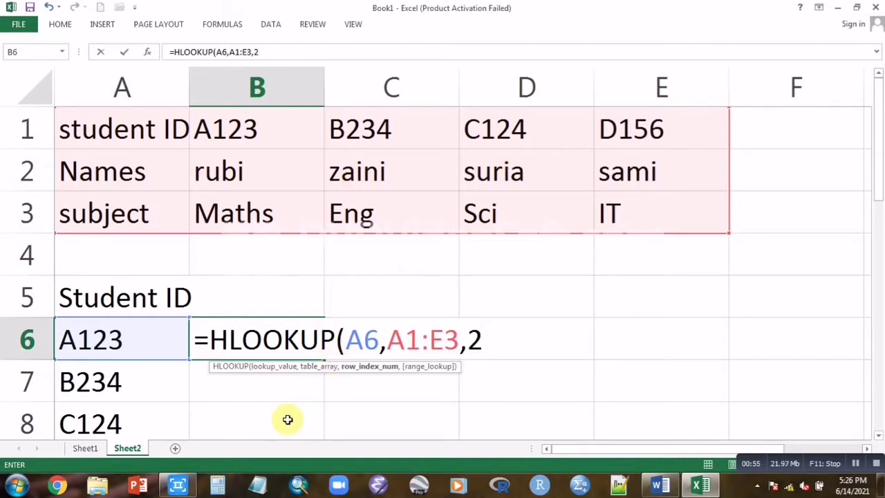
pyautogui.write(',')
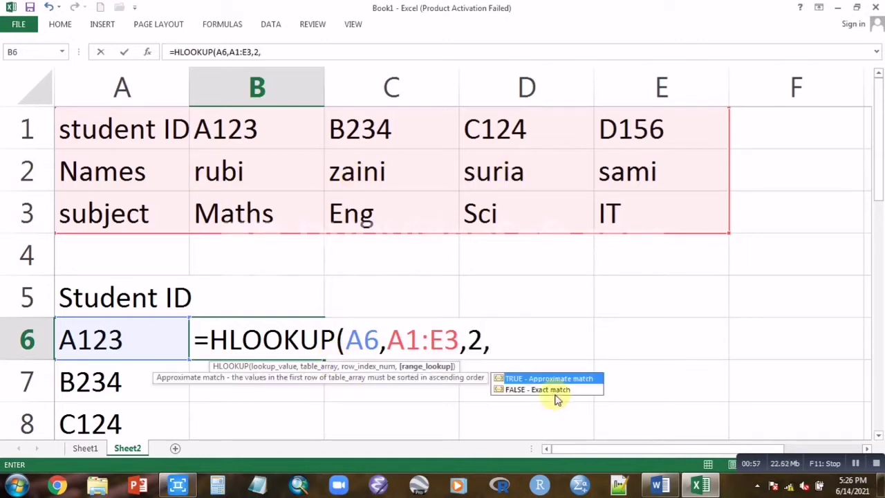
pyautogui.doubleClick(554, 391)
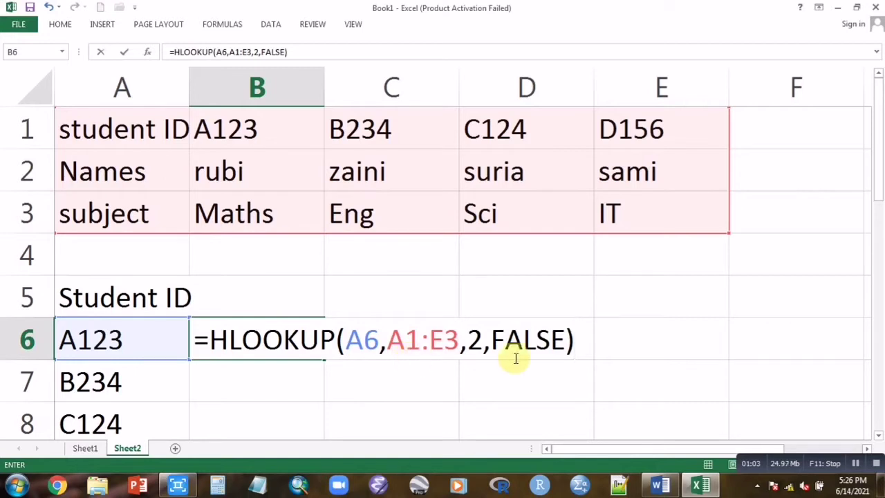
# Step: Make B6's table range absolute as $A$1:$E$3 and enter it, so B6 shows rubi
pyautogui.moveTo(386, 343); pyautogui.dragTo(460, 348)
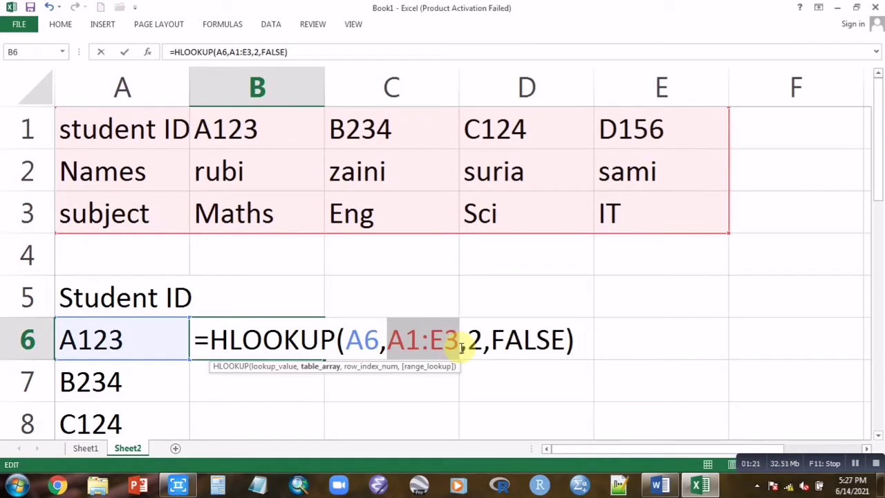
pyautogui.press('F4')
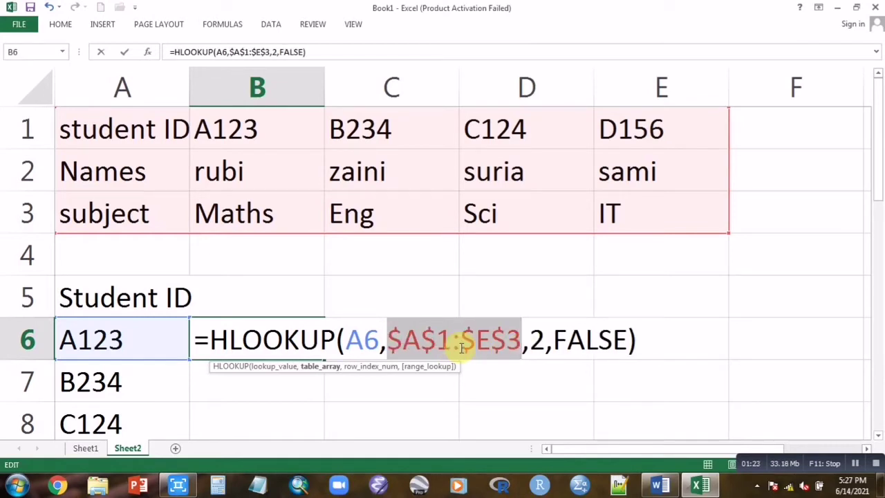
pyautogui.click(654, 344)
pyautogui.press('Return')
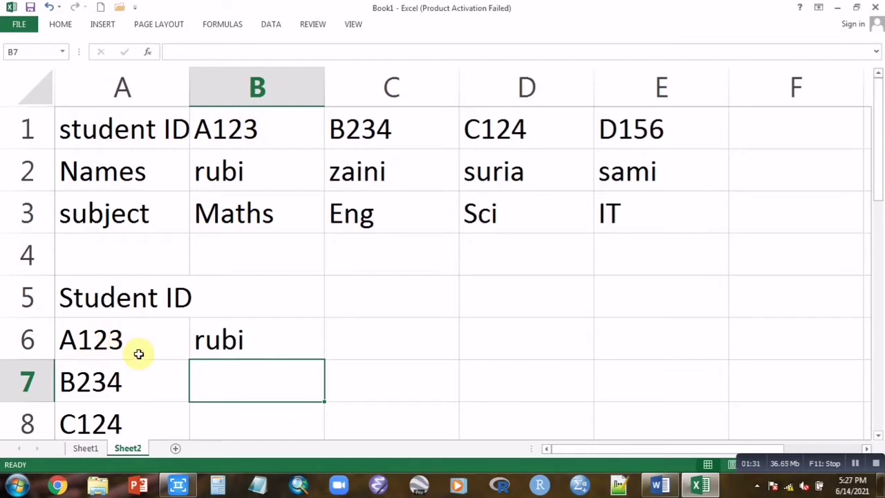
pyautogui.click(280, 341)
pyautogui.doubleClick(280, 341)
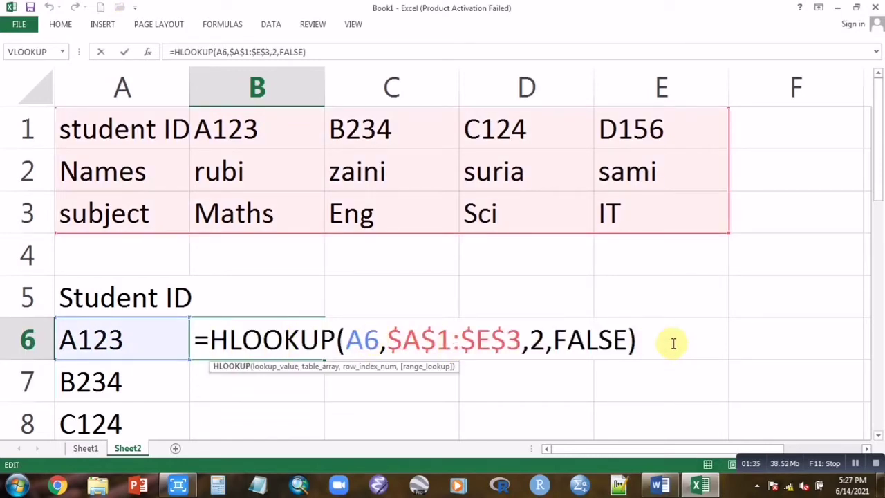
pyautogui.press('Return')
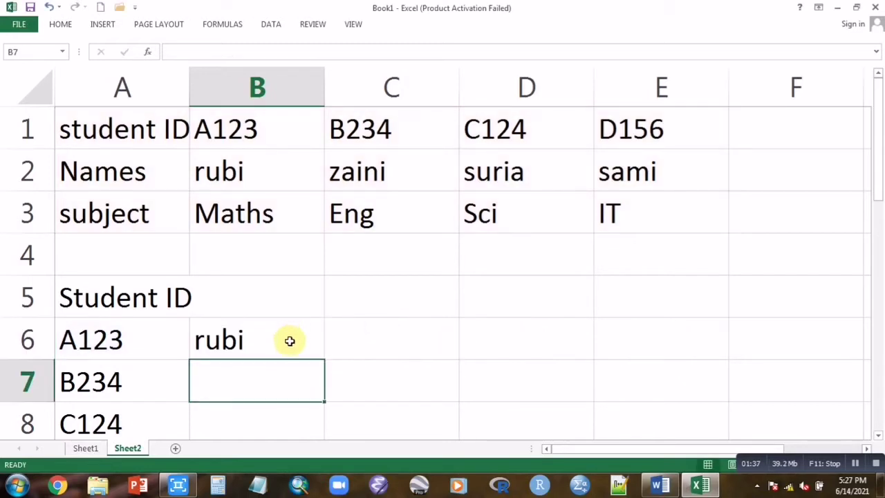
pyautogui.click(290, 341)
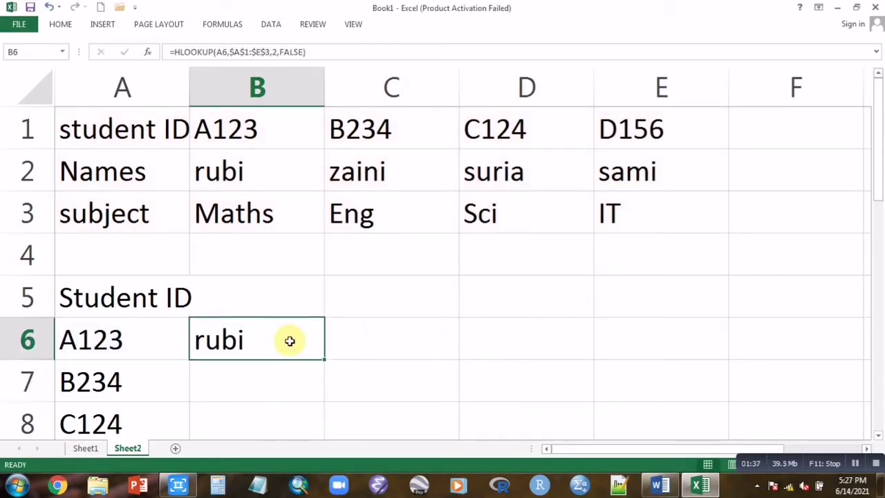
# Step: Fill B6's lookup down to B8 so B7 and B8 return zaini and suria
pyautogui.doubleClick(325, 359)
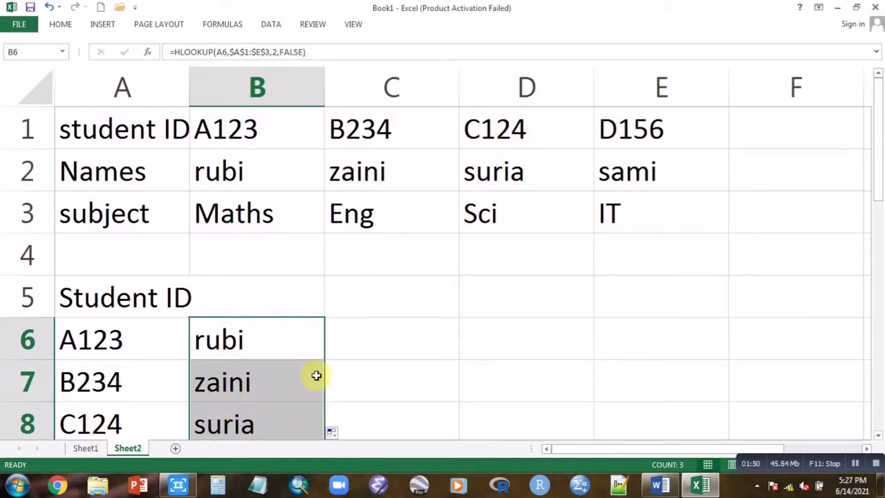
pyautogui.click(270, 387)
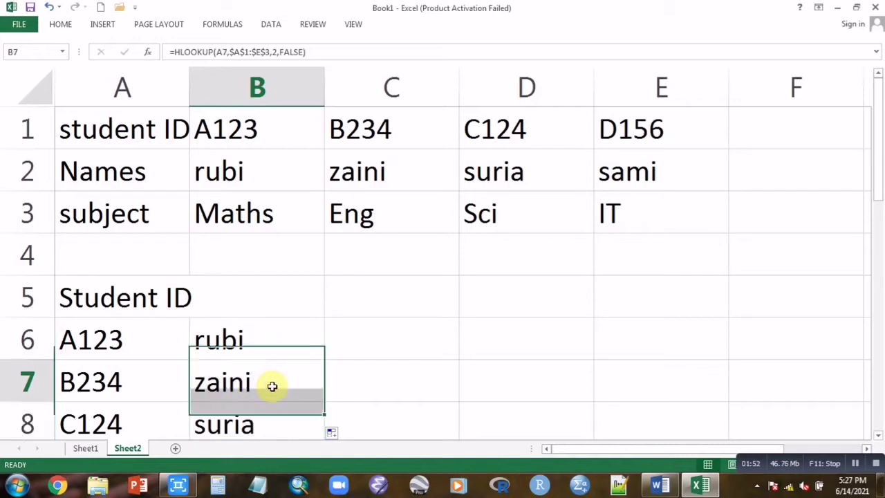
pyautogui.doubleClick(270, 385)
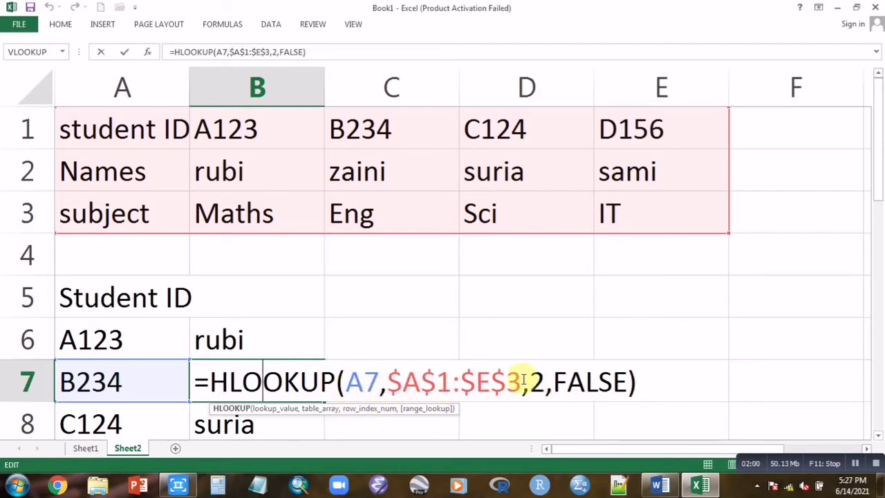
pyautogui.click(668, 386)
pyautogui.press('Return')
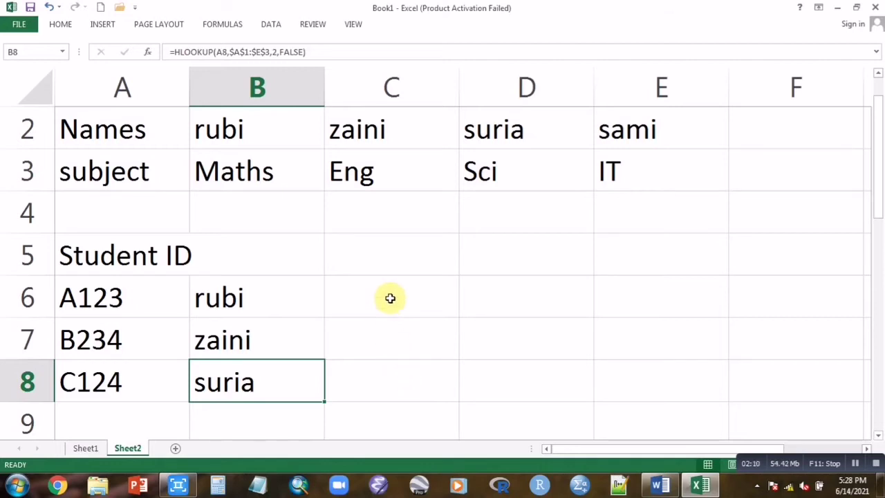
pyautogui.scroll(1, 389, 291)
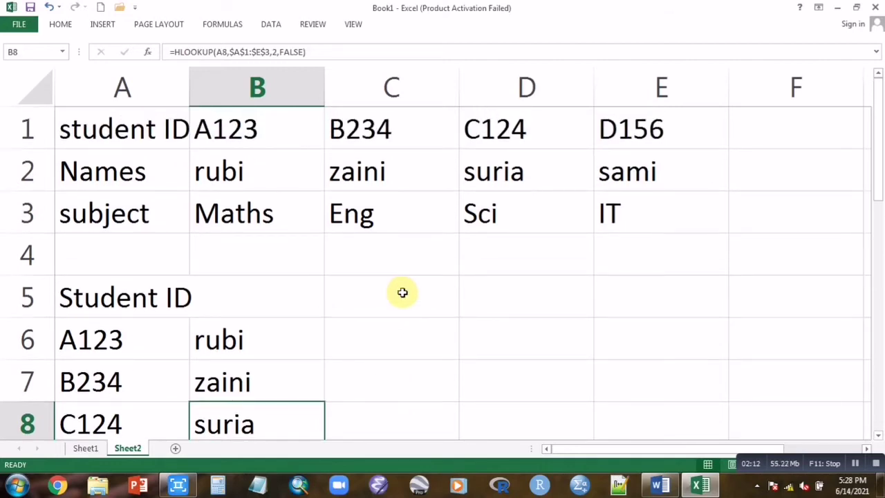
pyautogui.click(404, 294)
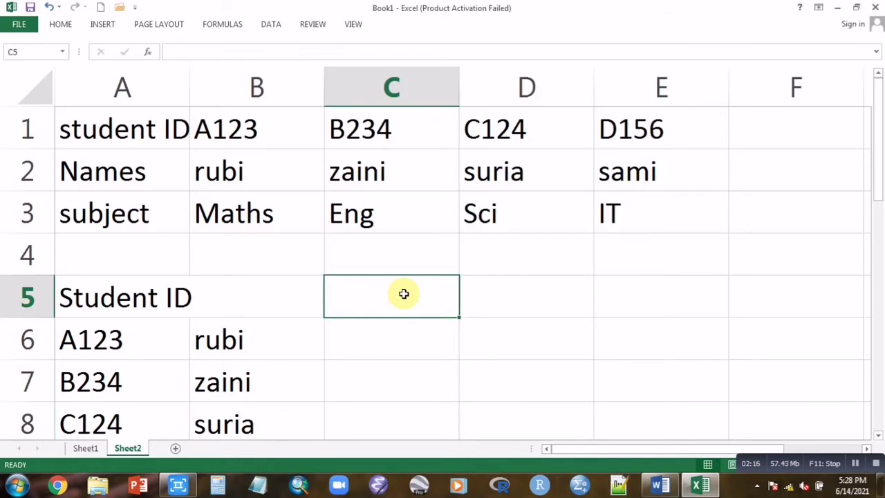
pyautogui.hotkey('shift', 'Right')
# Step: Enter =HLOOKUP(A6,$A$1:$E$3,3,FALSE) in C6, which returns Maths
pyautogui.click(470, 350)
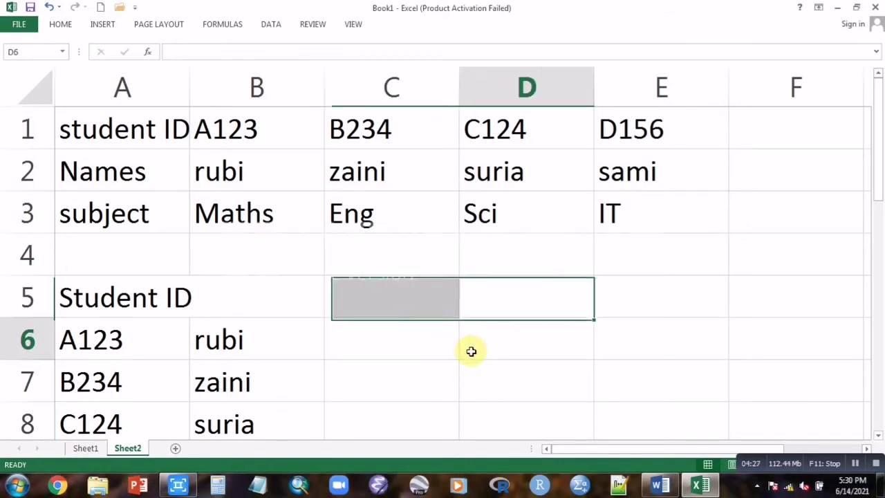
pyautogui.click(359, 334)
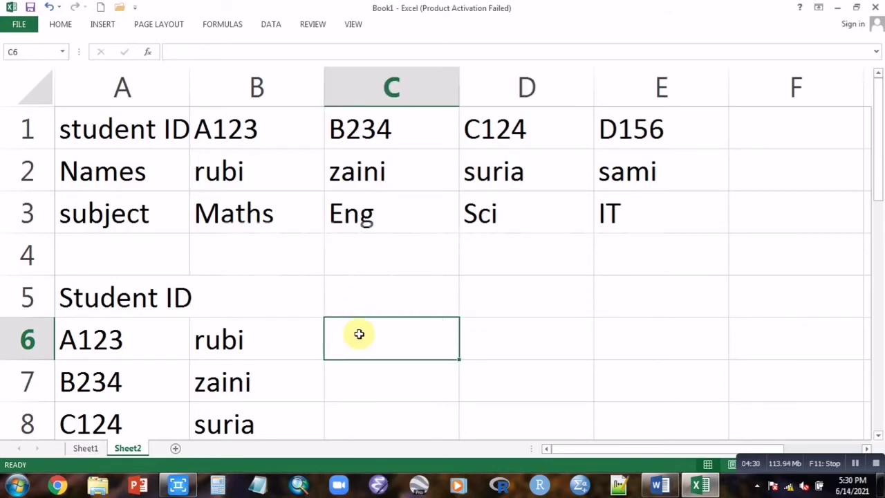
pyautogui.write('=hloo')
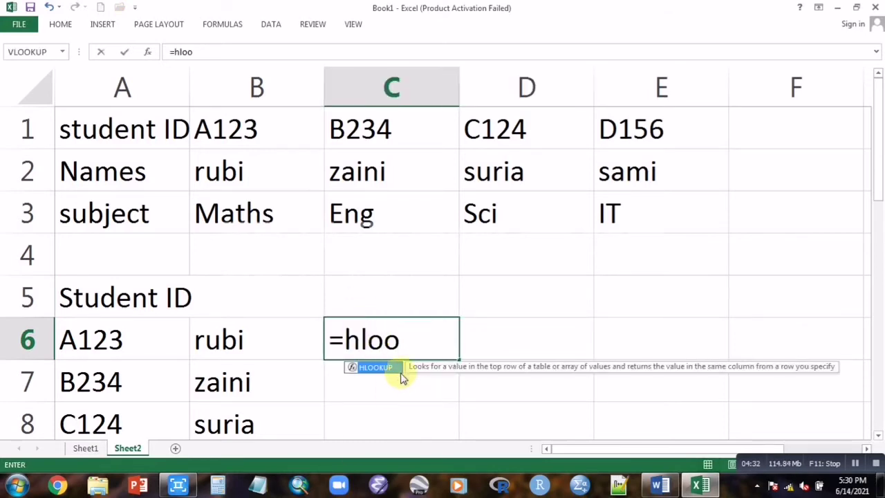
pyautogui.doubleClick(375, 367)
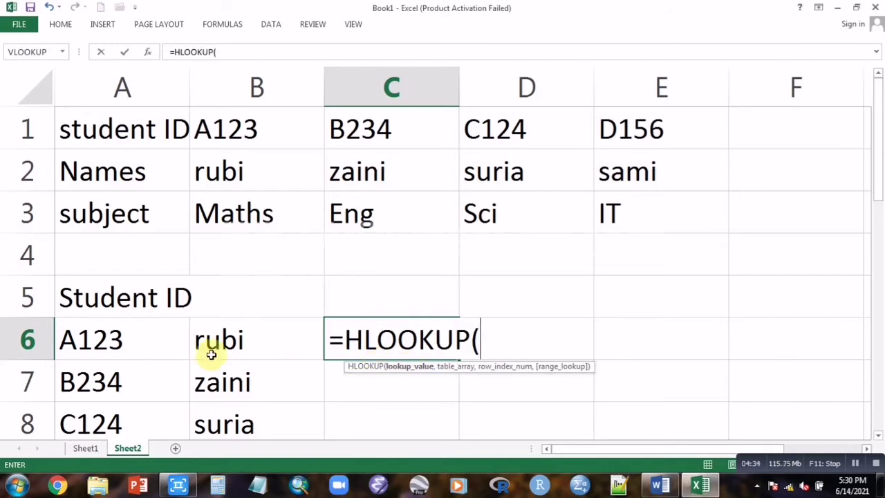
pyautogui.click(158, 340)
pyautogui.write(',')
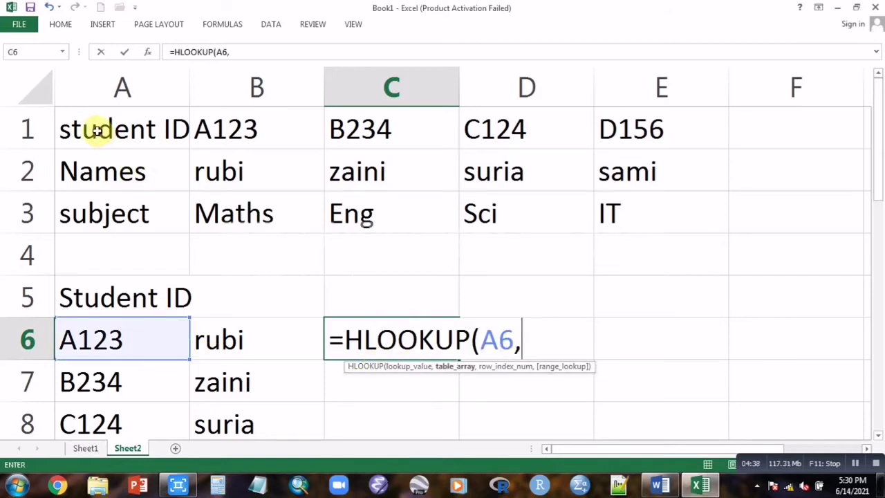
pyautogui.moveTo(99, 130); pyautogui.dragTo(602, 223)
pyautogui.write(',3')
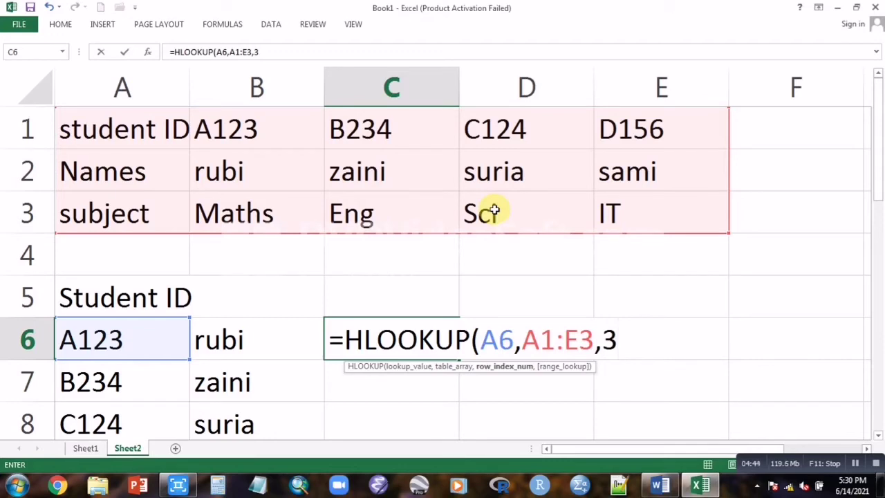
pyautogui.write(',')
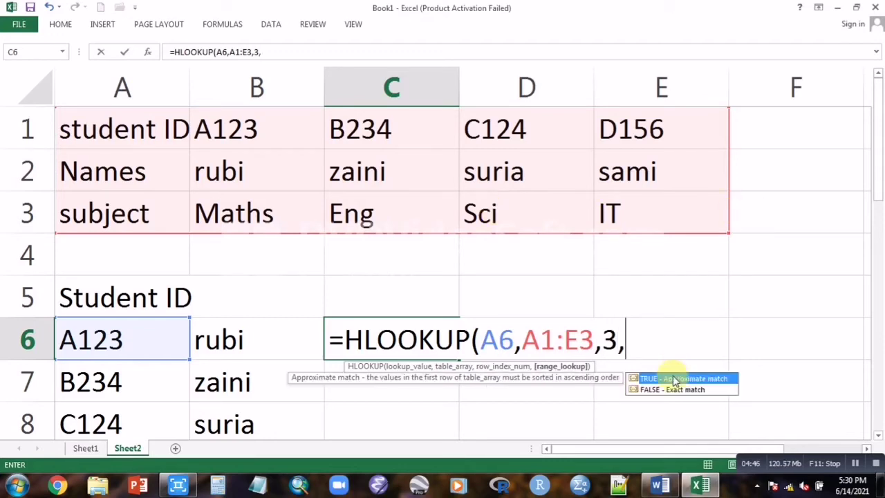
pyautogui.doubleClick(672, 388)
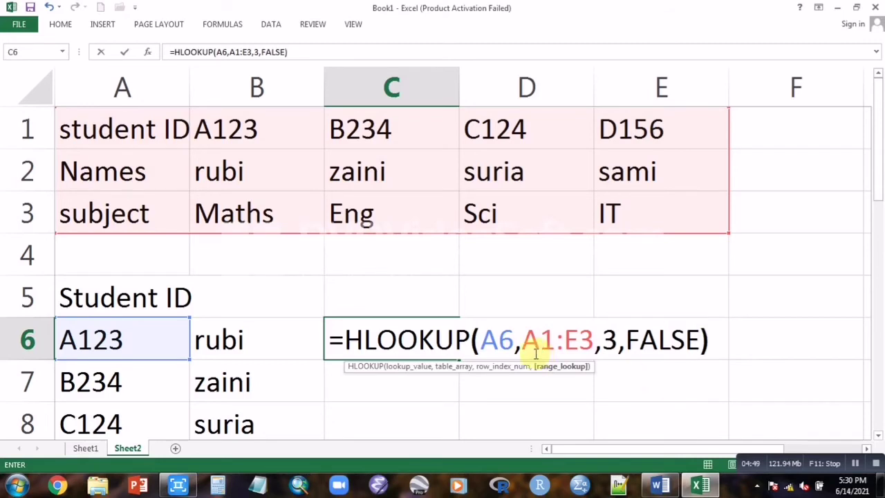
pyautogui.moveTo(522, 339); pyautogui.dragTo(598, 346)
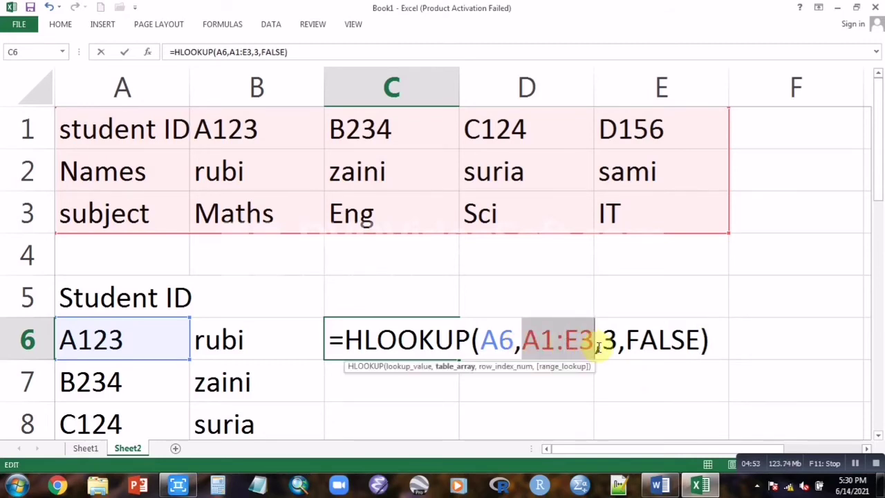
pyautogui.press('F4')
pyautogui.press('Return')
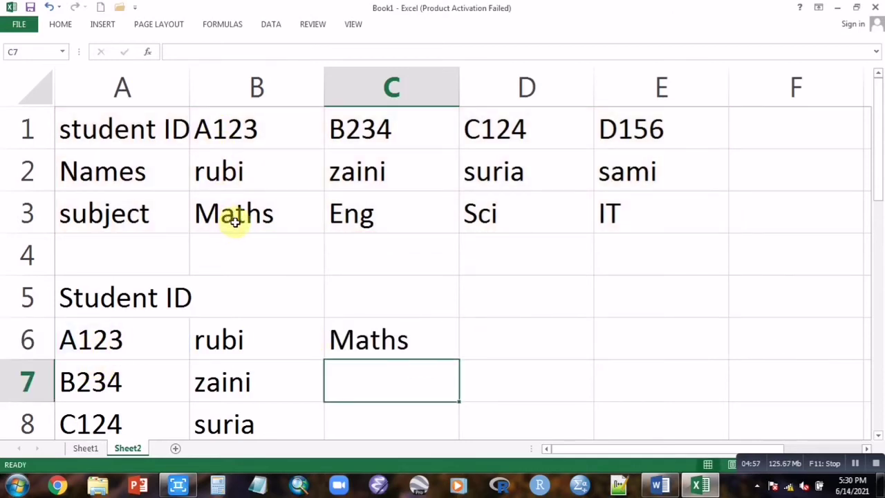
# Step: Fill C6's subject lookup down to C8 so C7 and C8 show Eng and Sci
pyautogui.click(409, 339)
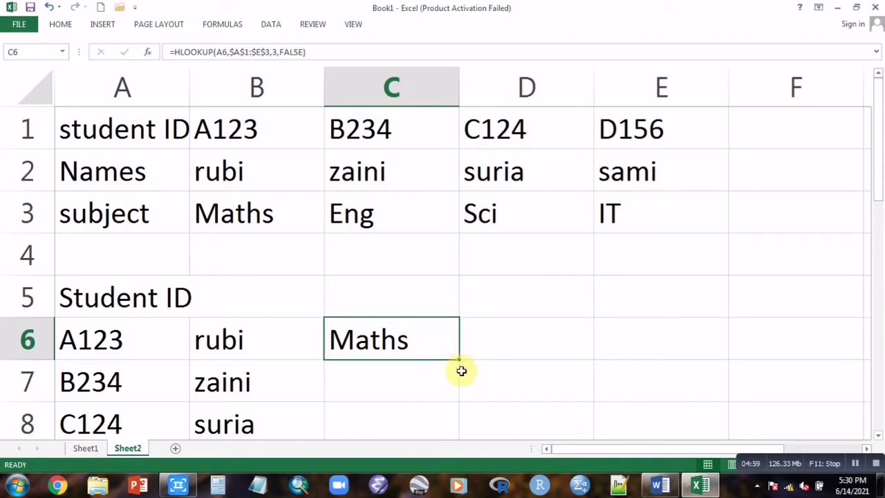
pyautogui.doubleClick(459, 360)
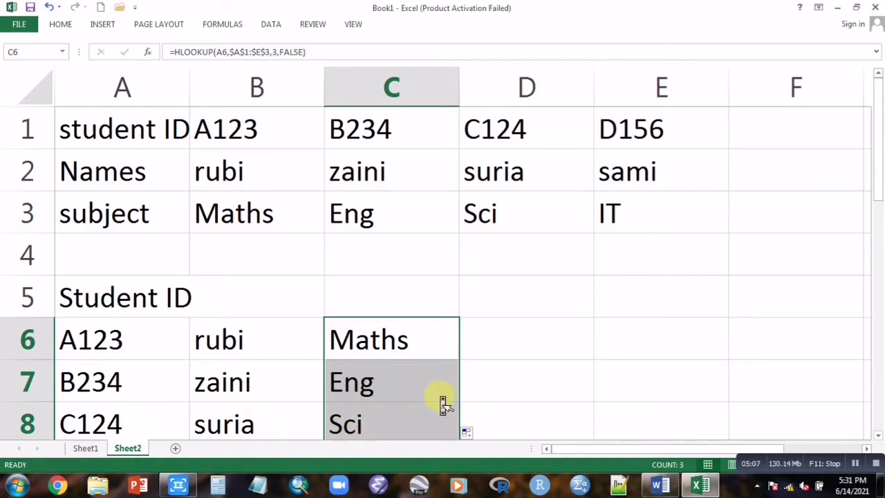
pyautogui.scroll(-2, 444, 405)
pyautogui.scroll(2, 443, 405)
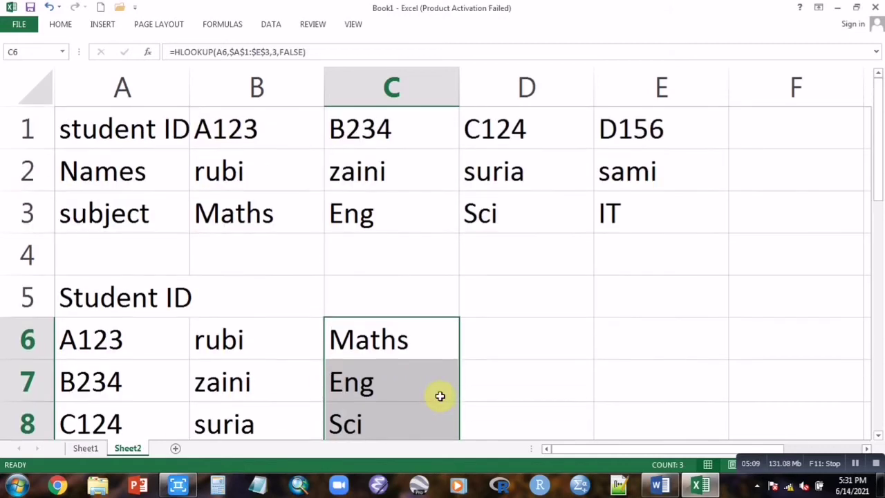
pyautogui.click(420, 339)
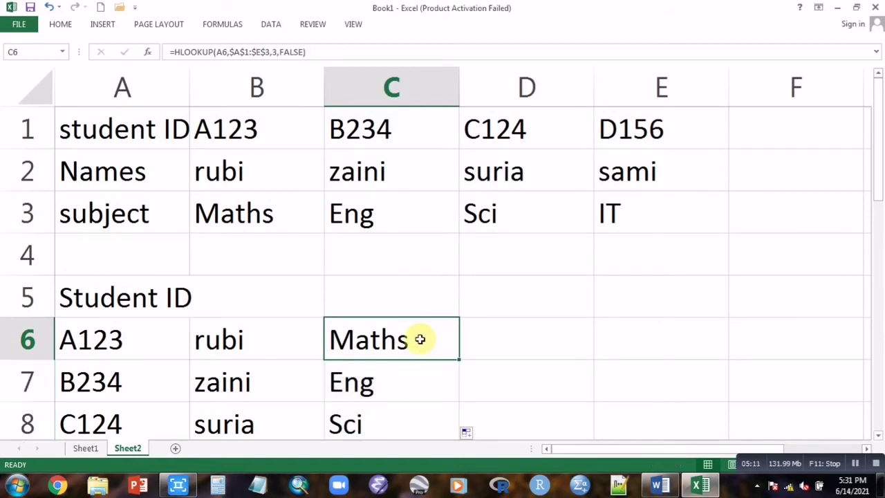
pyautogui.doubleClick(365, 337)
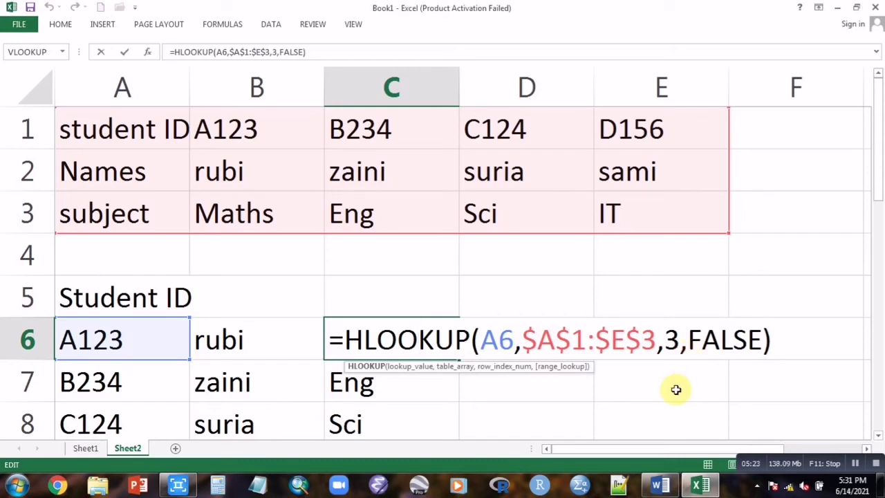
pyautogui.press('Return')
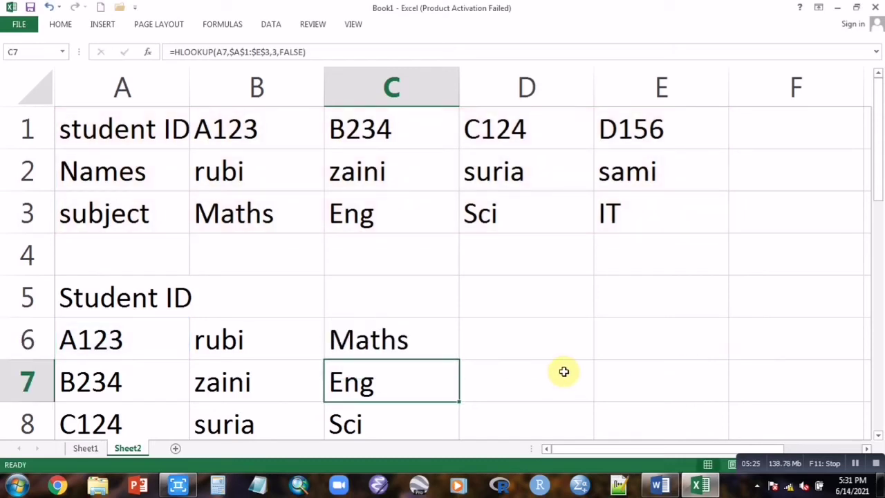
# Step: Start typing the syntax note HLOOKUP(lookup_value,array,row_number,false) in cell B9
pyautogui.click(510, 304)
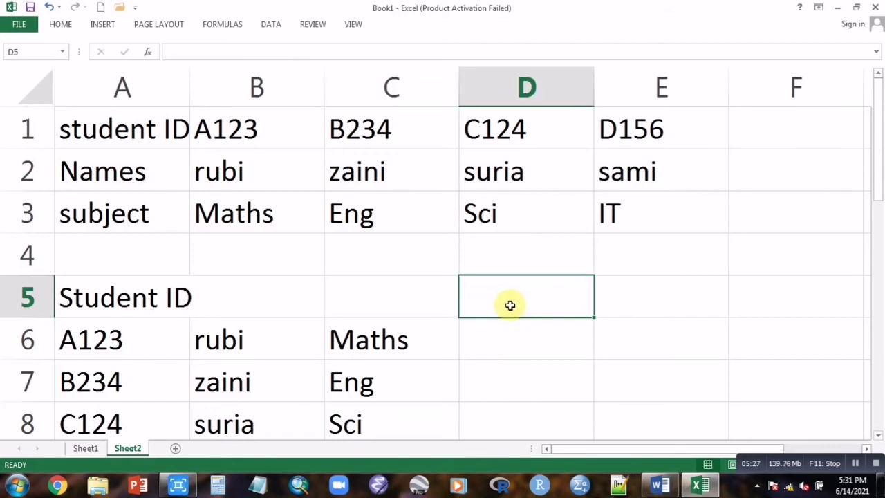
pyautogui.scroll(-5, 512, 308)
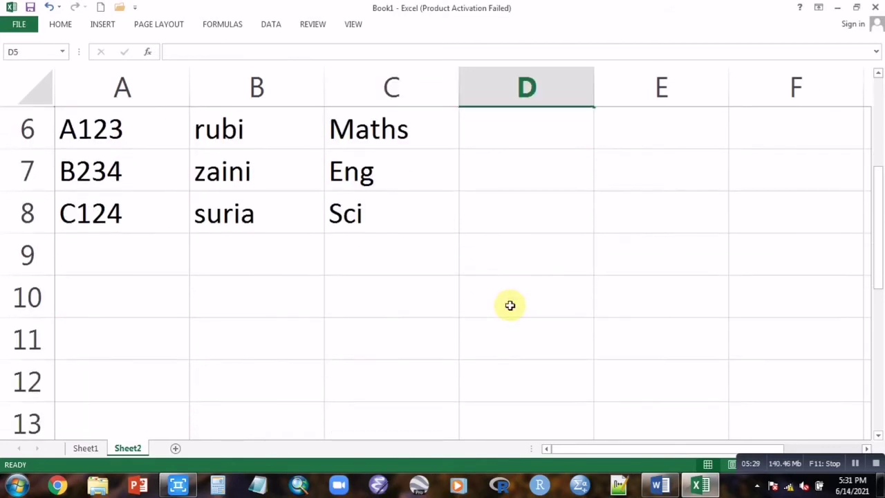
pyautogui.click(268, 265)
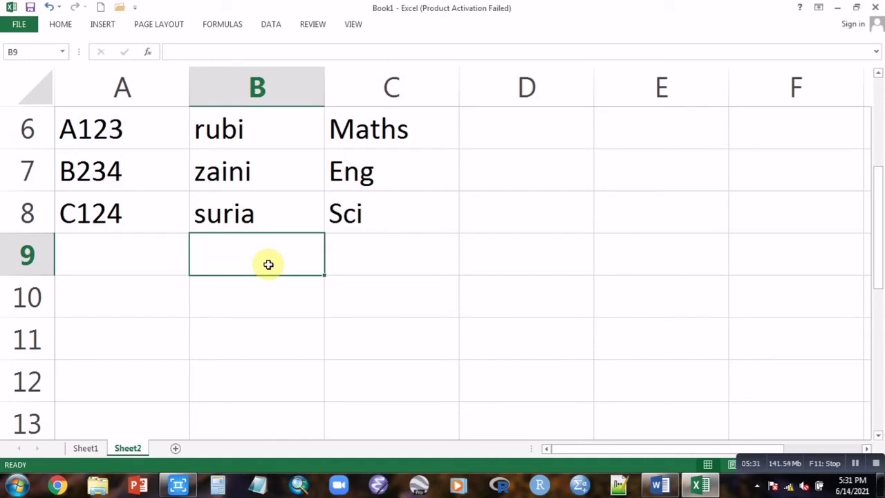
pyautogui.write('HLOOKUP(')
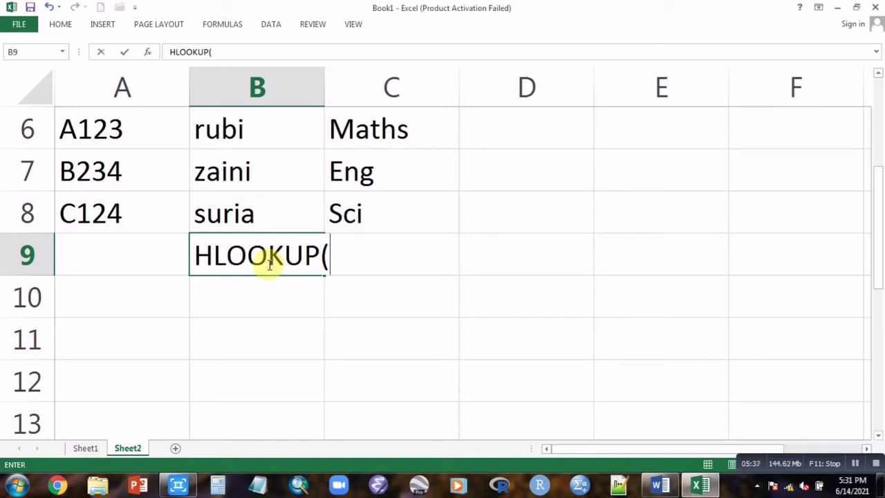
pyautogui.write('lookup')
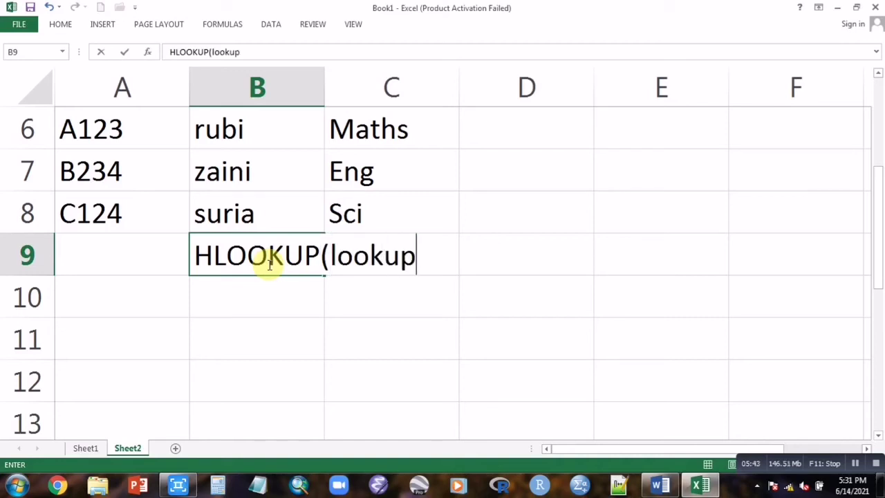
pyautogui.write('_va')
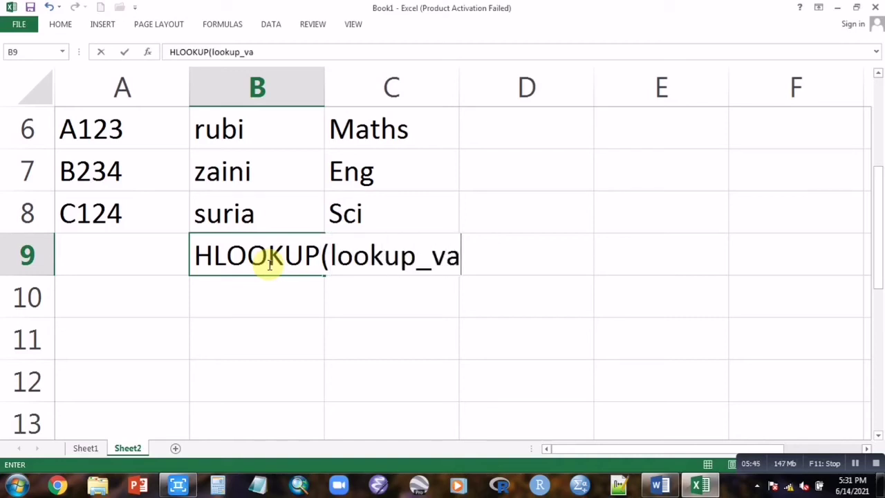
pyautogui.write('lue,')
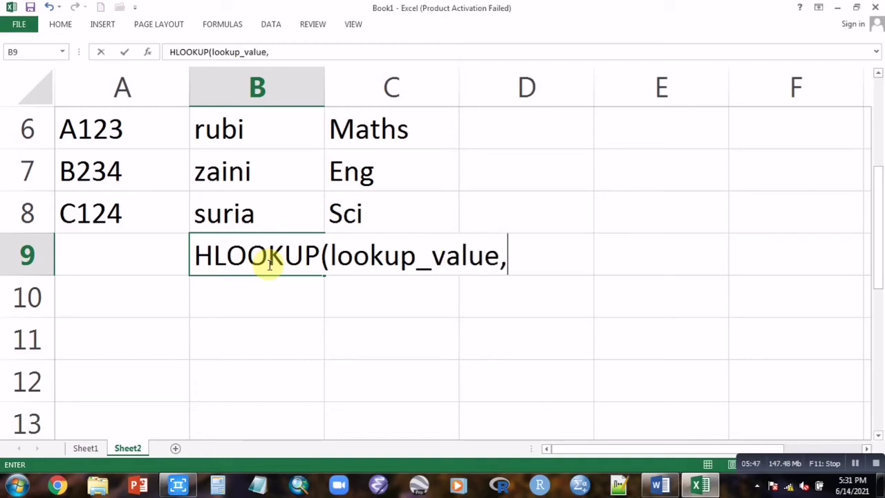
pyautogui.write('arra')
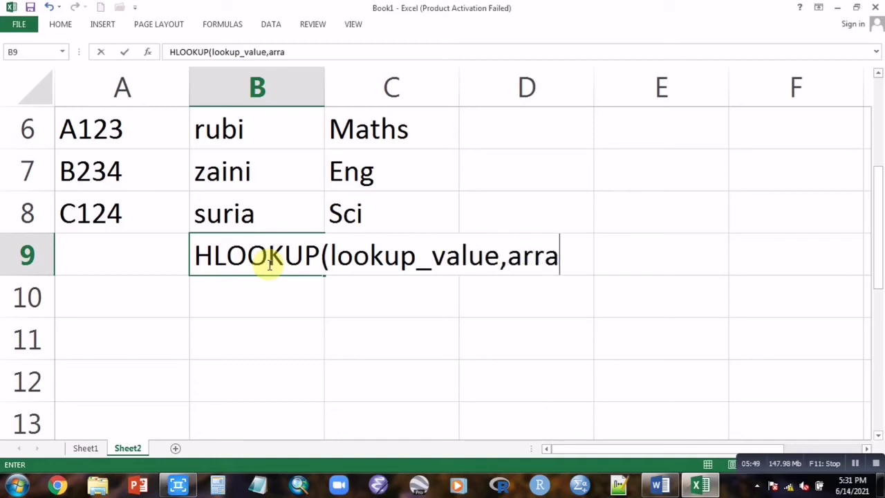
pyautogui.write('y,row')
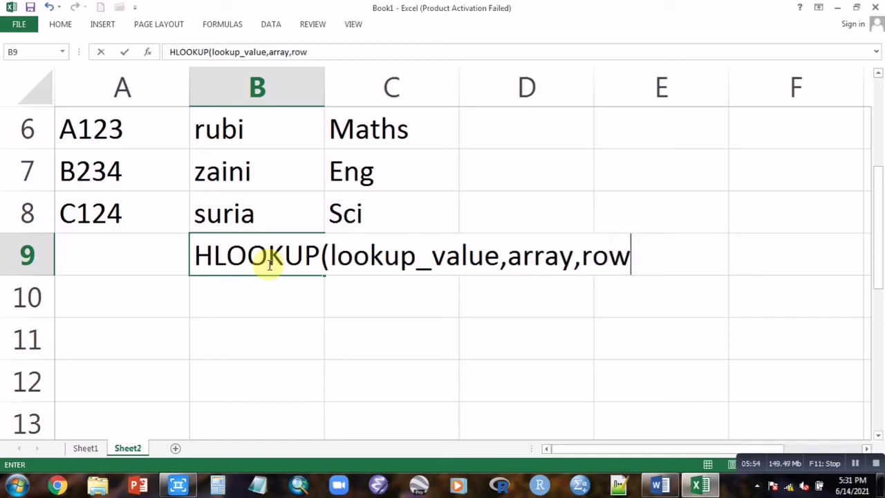
pyautogui.write('_')
pyautogui.write('number')
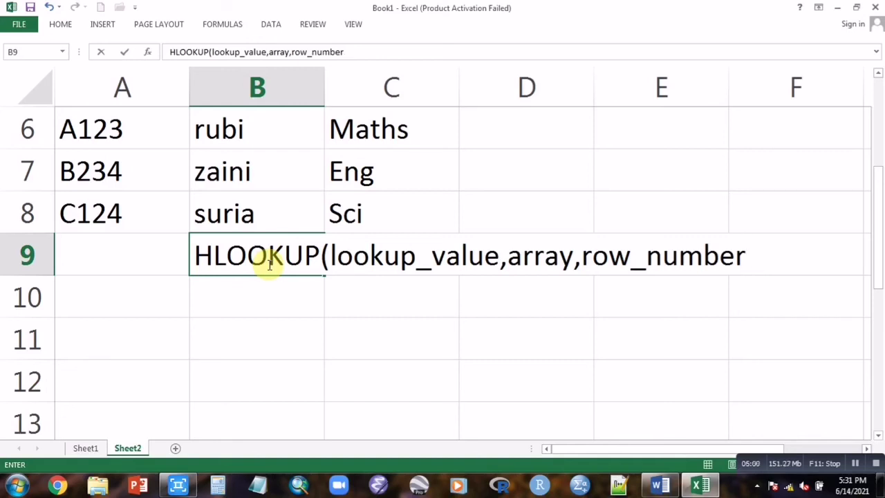
pyautogui.write(',false')
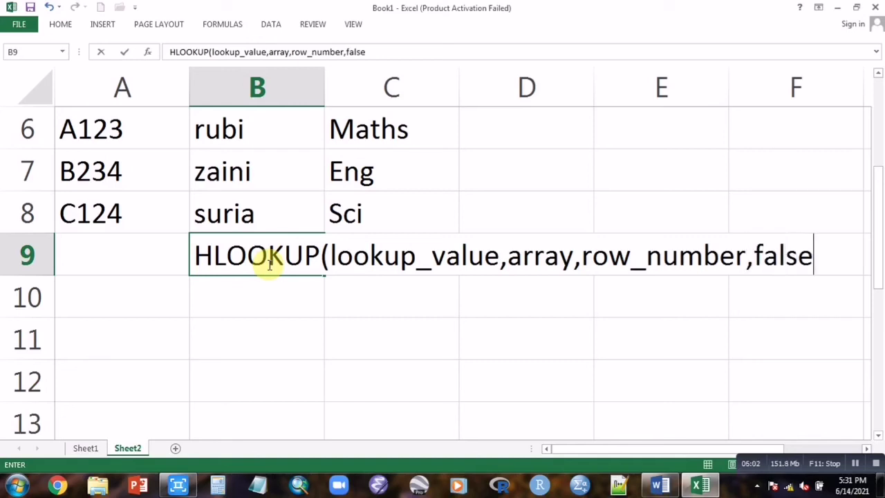
pyautogui.write(')')
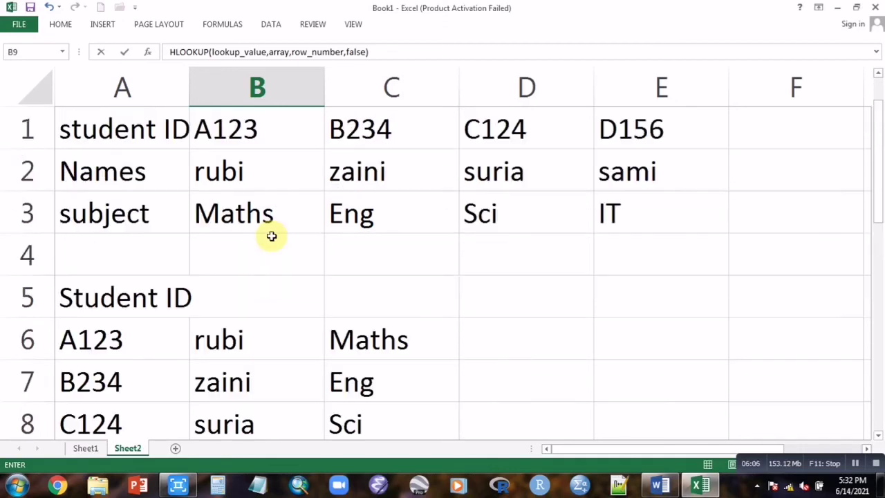
# Step: Open C8's HLOOKUP formula to review it
pyautogui.scroll(2, 270, 238)
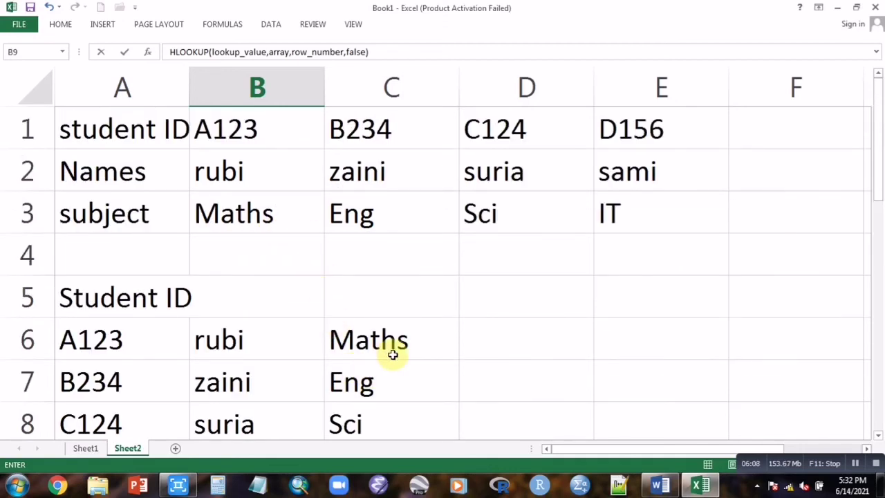
pyautogui.scroll(-1, 396, 363)
pyautogui.scroll(-2, 396, 363)
pyautogui.scroll(1, 396, 363)
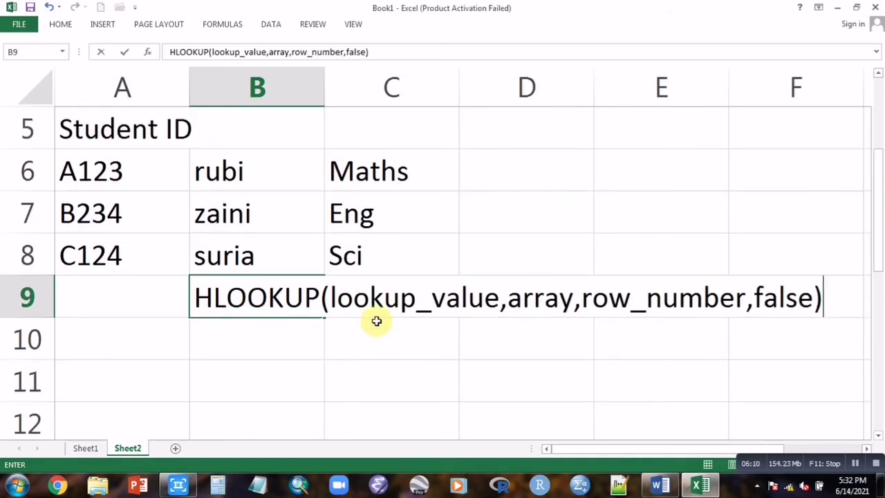
pyautogui.click(386, 257)
pyautogui.doubleClick(385, 257)
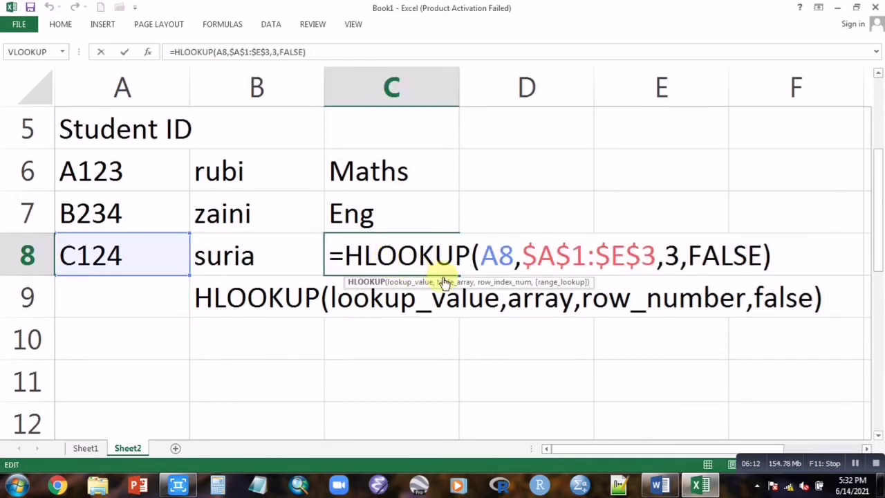